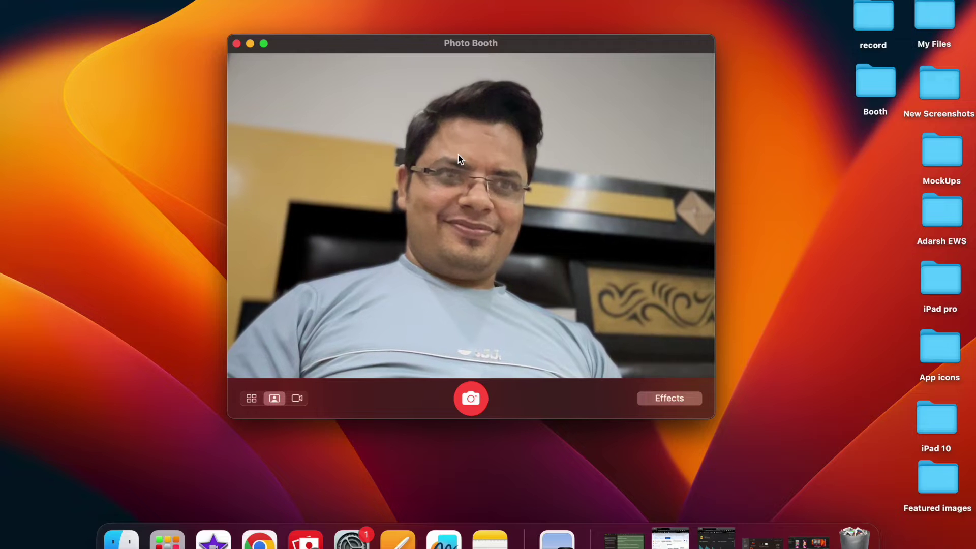
- Cycle through the first, colour filter and distortion effect pages, then apply Thermal Camera
{"action": "left_click", "coordinate": [662, 401]}
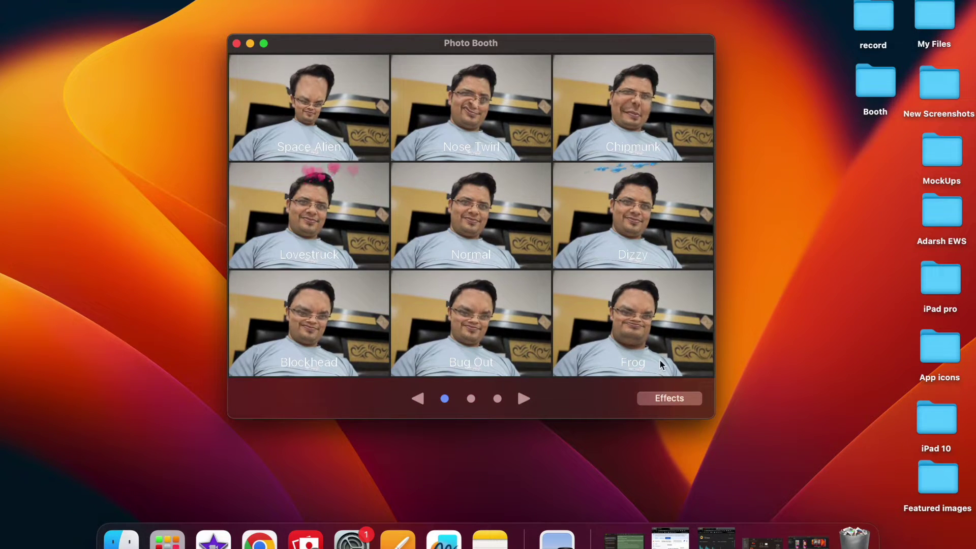
{"action": "left_click", "coordinate": [471, 400]}
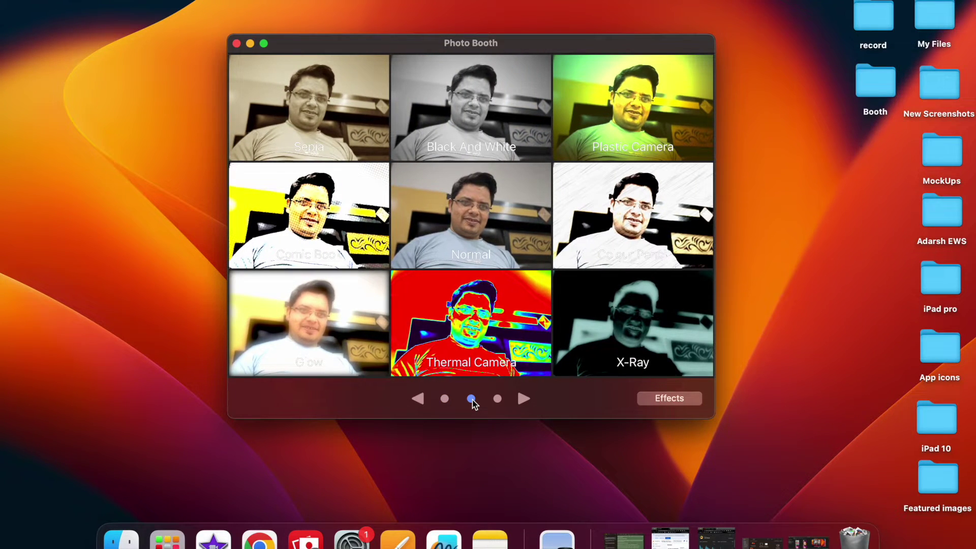
{"action": "left_click", "coordinate": [497, 398]}
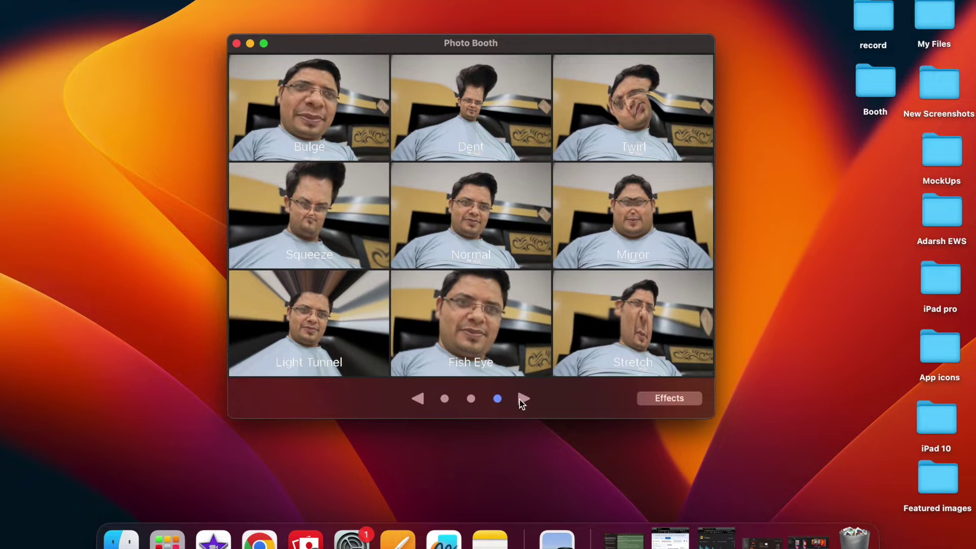
{"action": "left_click", "coordinate": [523, 398]}
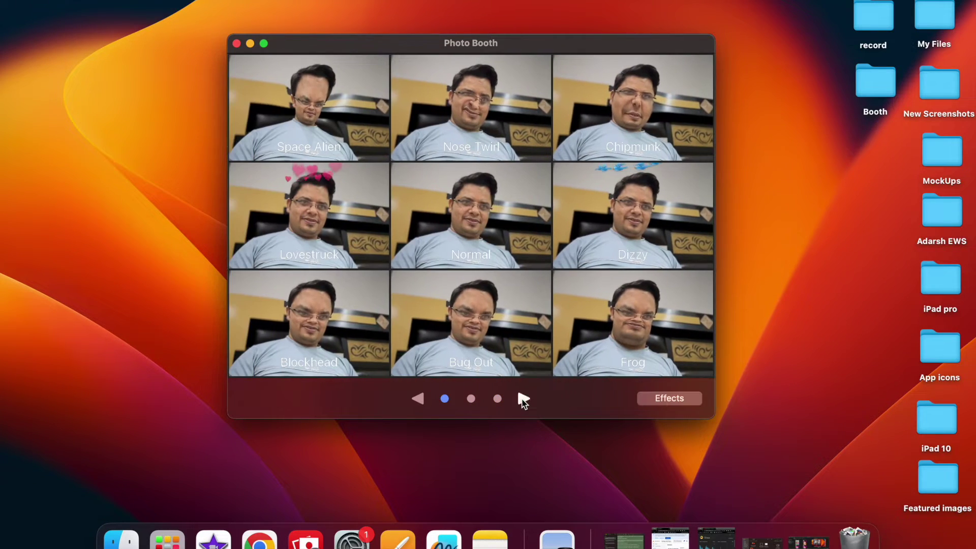
{"action": "left_click", "coordinate": [522, 400]}
{"action": "left_click", "coordinate": [522, 399]}
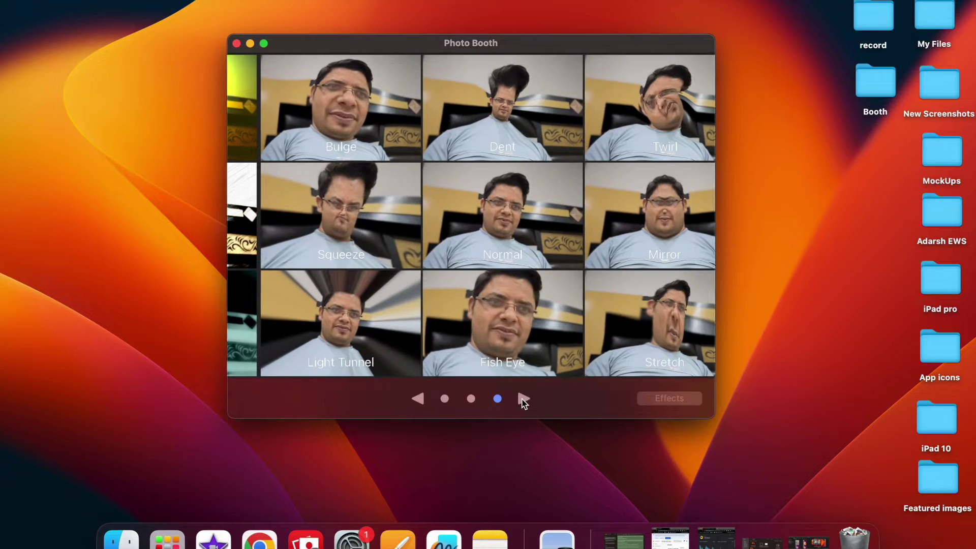
{"action": "left_click", "coordinate": [523, 401]}
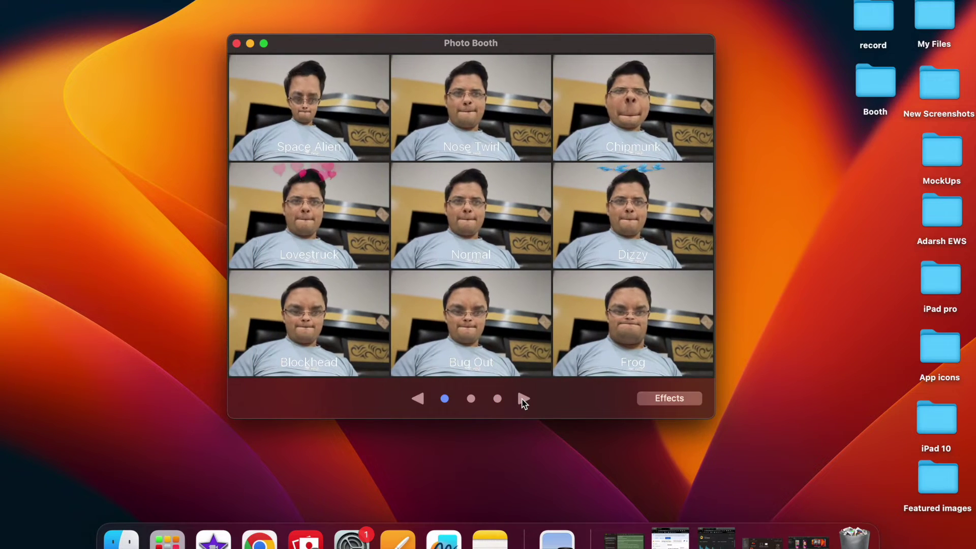
{"action": "left_click", "coordinate": [523, 400]}
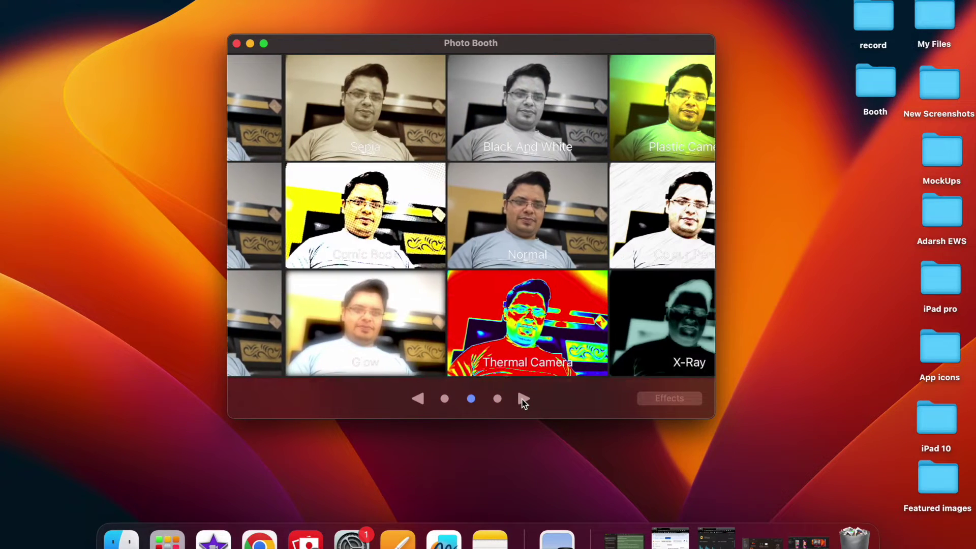
{"action": "left_click", "coordinate": [474, 317]}
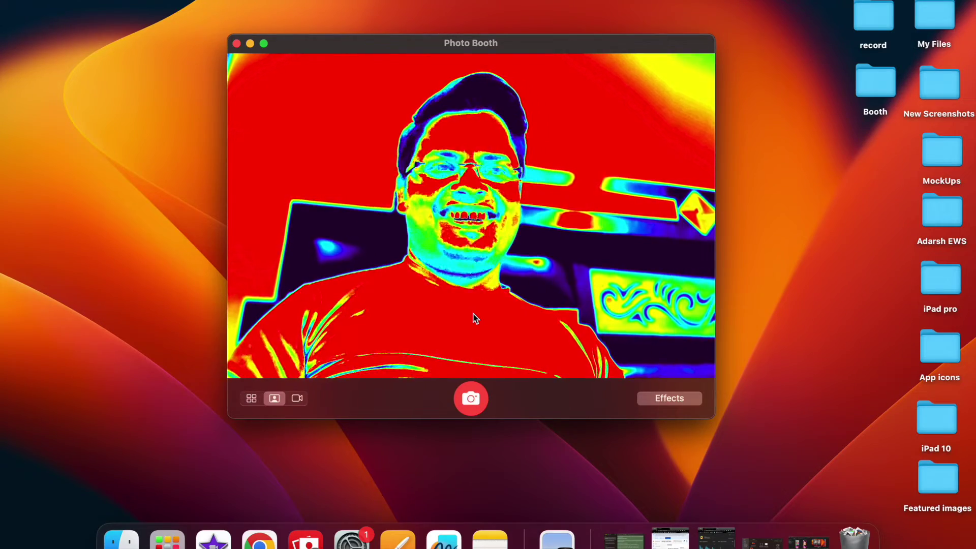
- Apply the X-Ray effect, then switch to the Plastic Camera effect
{"action": "left_click", "coordinate": [674, 398]}
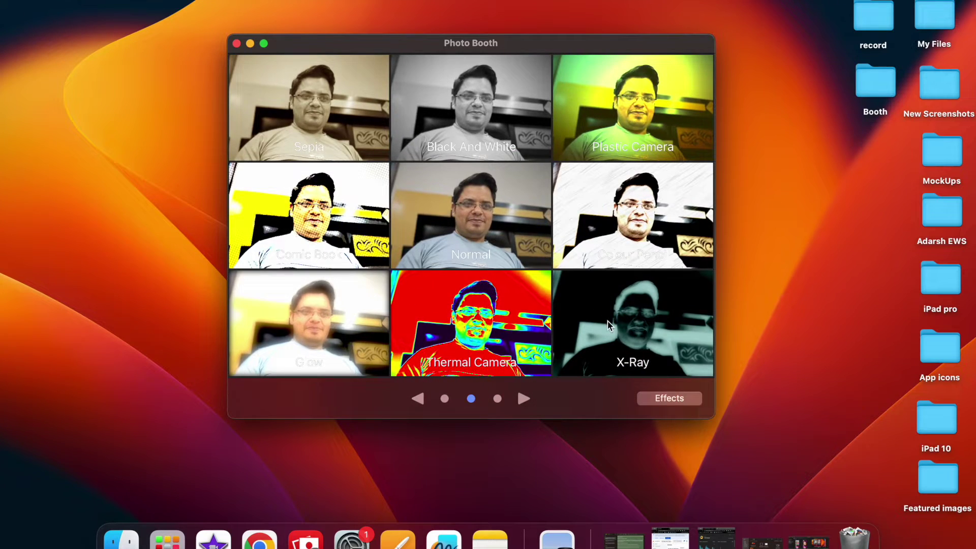
{"action": "left_click", "coordinate": [607, 321]}
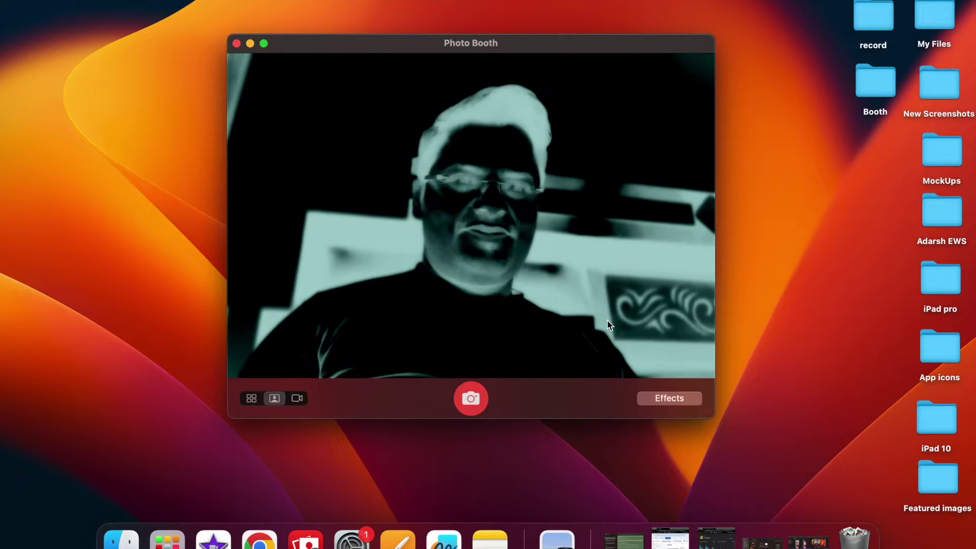
{"action": "left_click", "coordinate": [663, 399]}
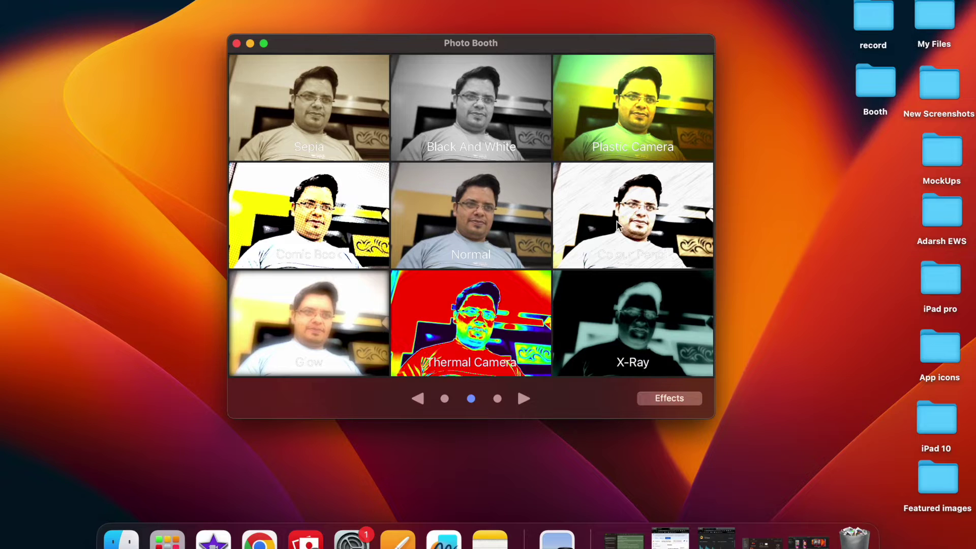
{"action": "left_click", "coordinate": [623, 132]}
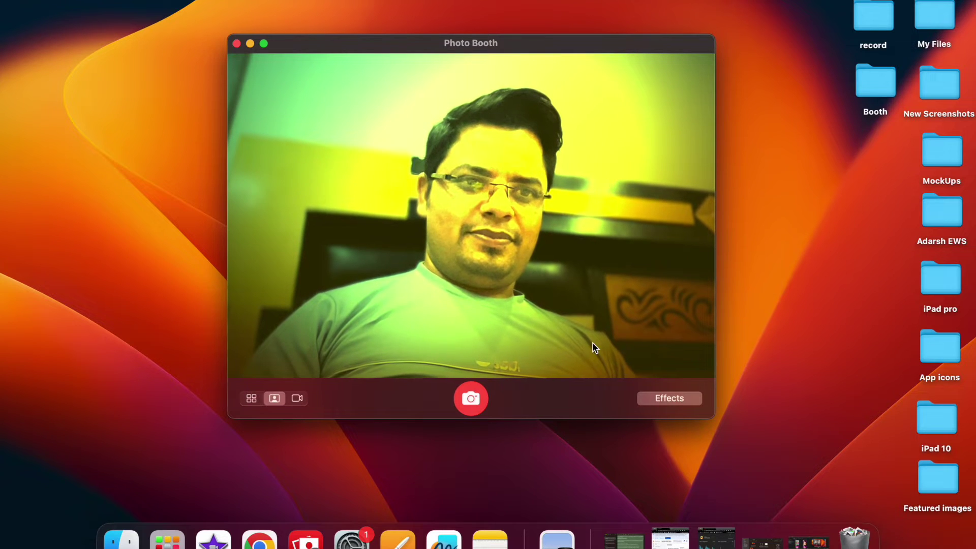
- Apply Comic Book, then show the distortion effects page with Bulge through Stretch
{"action": "left_click", "coordinate": [661, 398]}
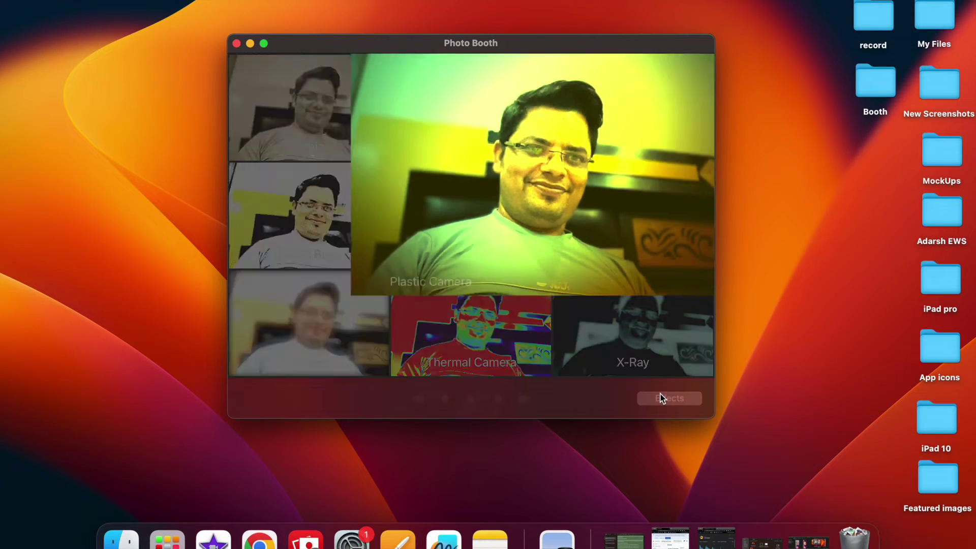
{"action": "left_click", "coordinate": [294, 239]}
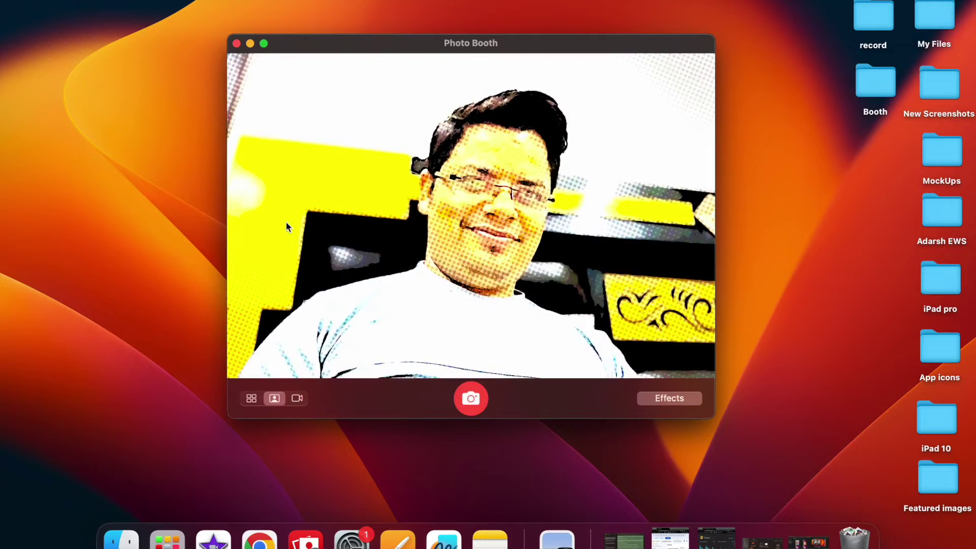
{"action": "left_click", "coordinate": [659, 399]}
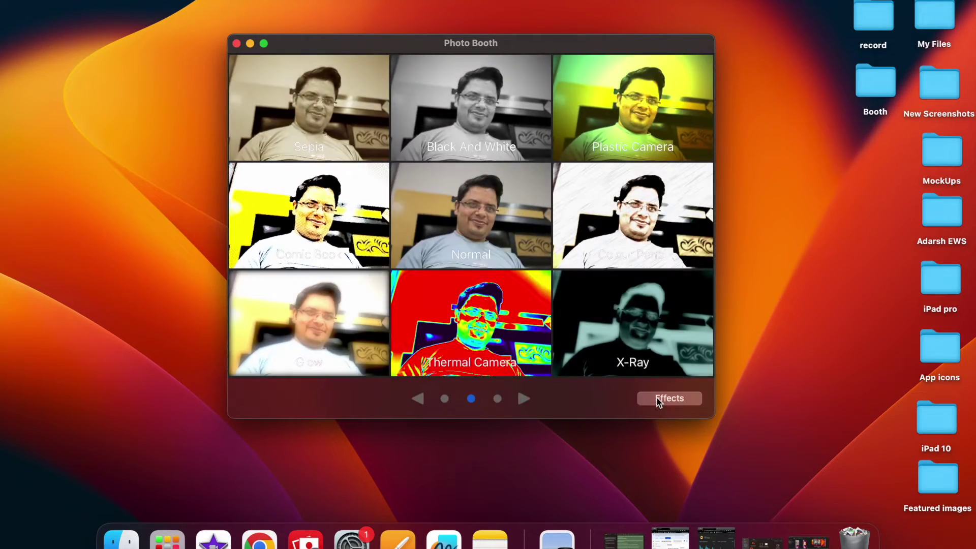
{"action": "left_click", "coordinate": [497, 399]}
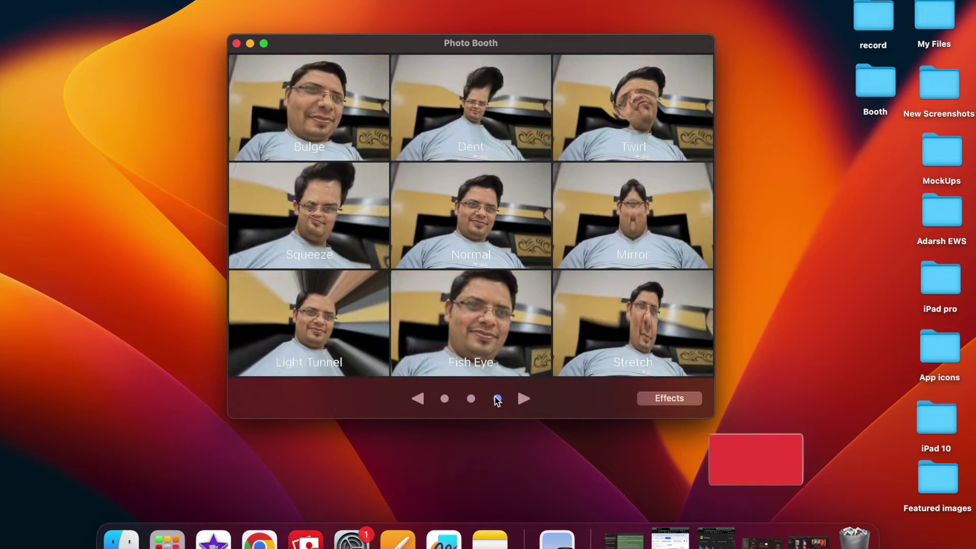
- Step through the effect pages back to the distortion page and apply the Dent effect
{"action": "left_click", "coordinate": [471, 399]}
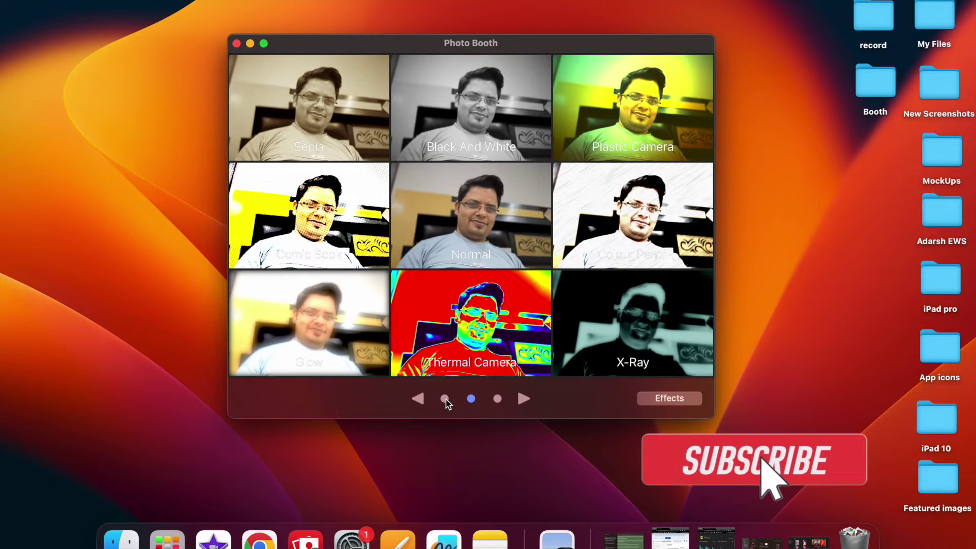
{"action": "left_click", "coordinate": [445, 399]}
{"action": "left_click", "coordinate": [418, 400]}
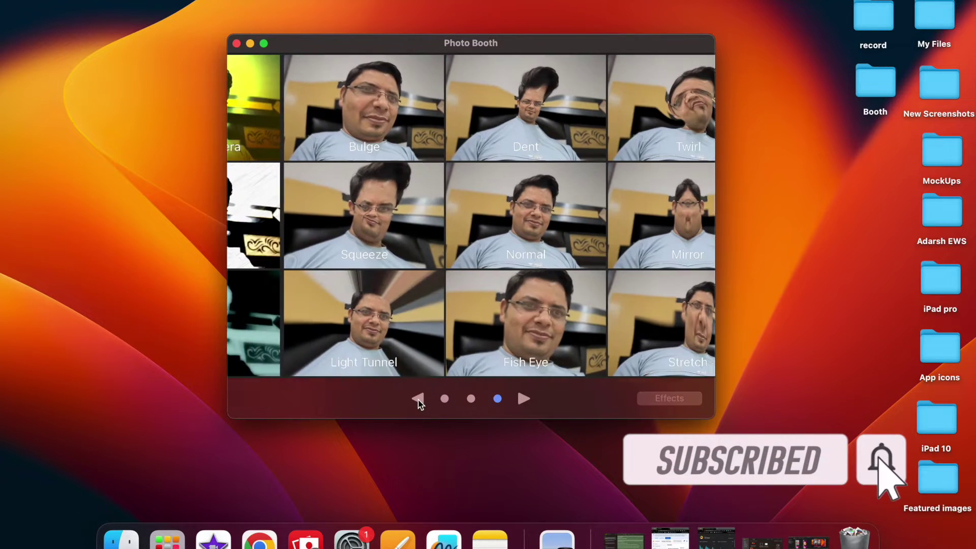
{"action": "left_click", "coordinate": [417, 399]}
{"action": "left_click", "coordinate": [418, 400]}
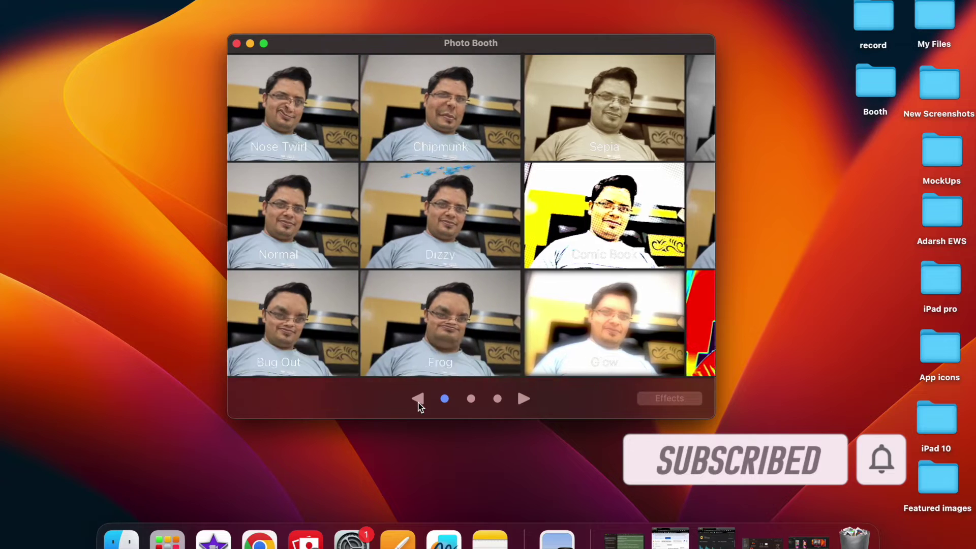
{"action": "left_click", "coordinate": [418, 399]}
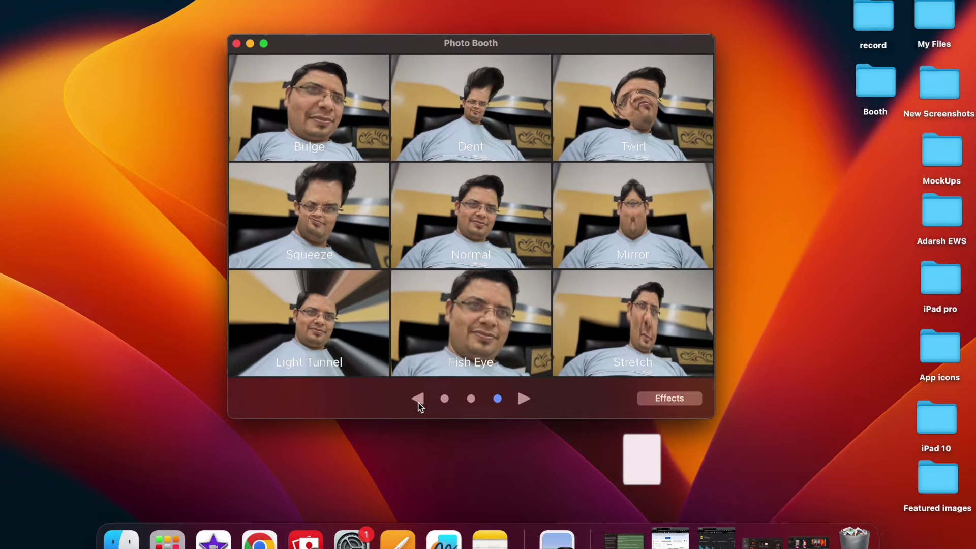
{"action": "left_click", "coordinate": [459, 109]}
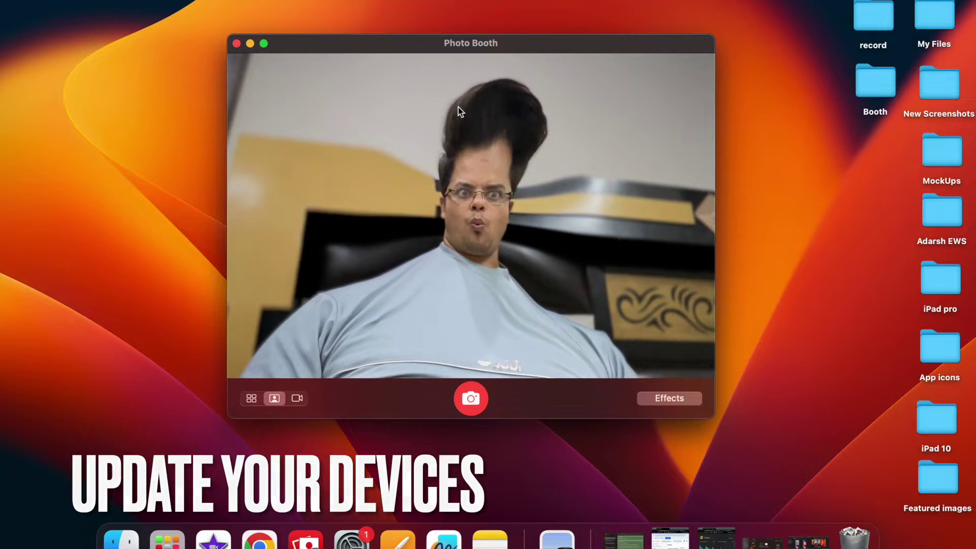
{"action": "mouse_move", "coordinate": [484, 272]}
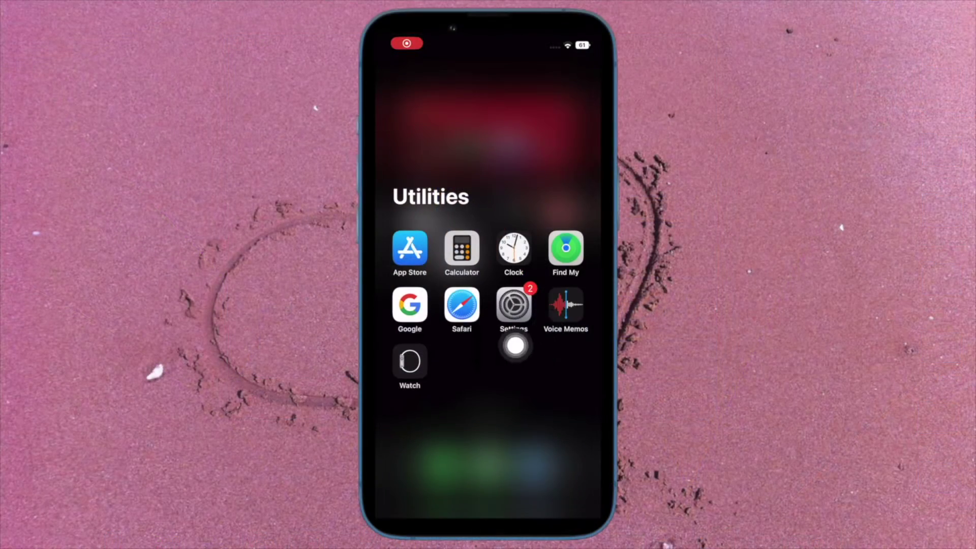
- On the iPhone, go to Settings > General > Software Update showing iOS 16.0
{"action": "left_click", "coordinate": [512, 346]}
{"action": "left_click", "coordinate": [390, 314]}
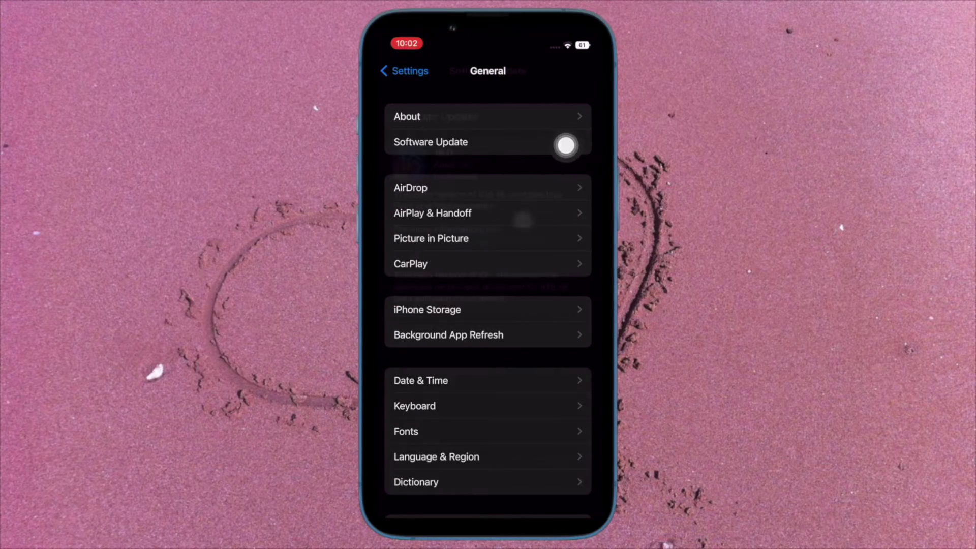
{"action": "left_click", "coordinate": [566, 146]}
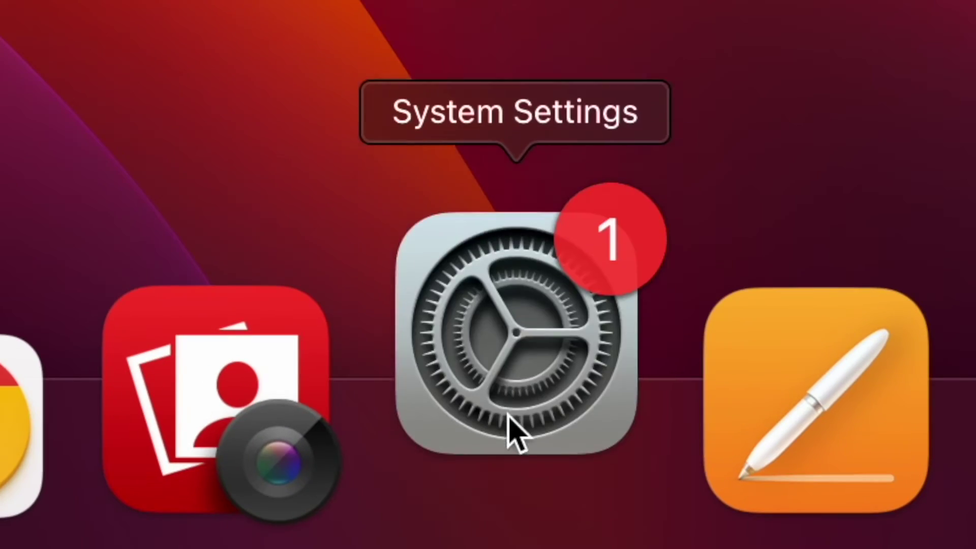
{"action": "left_click", "coordinate": [513, 432]}
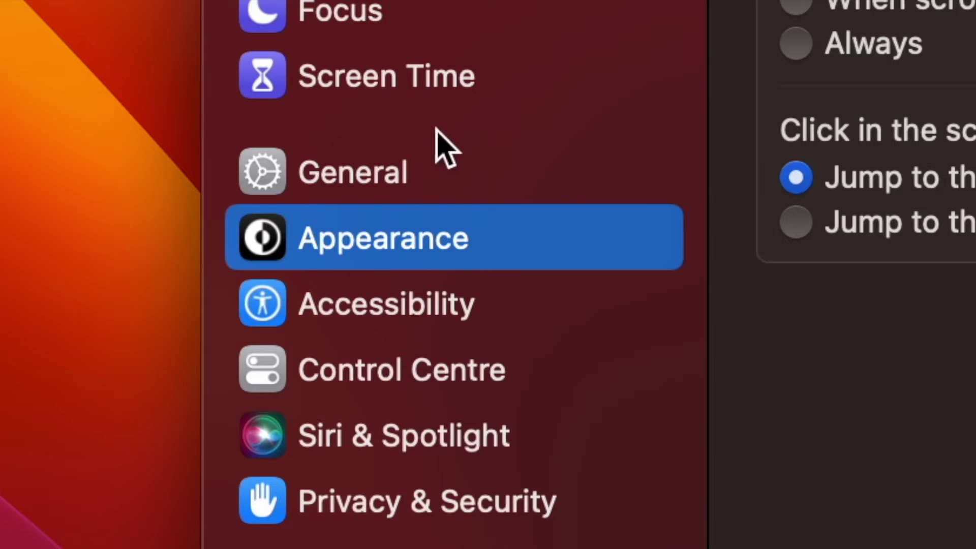
- Open General > Software Update in the Mac's System Settings to check for updates
{"action": "left_click", "coordinate": [365, 175]}
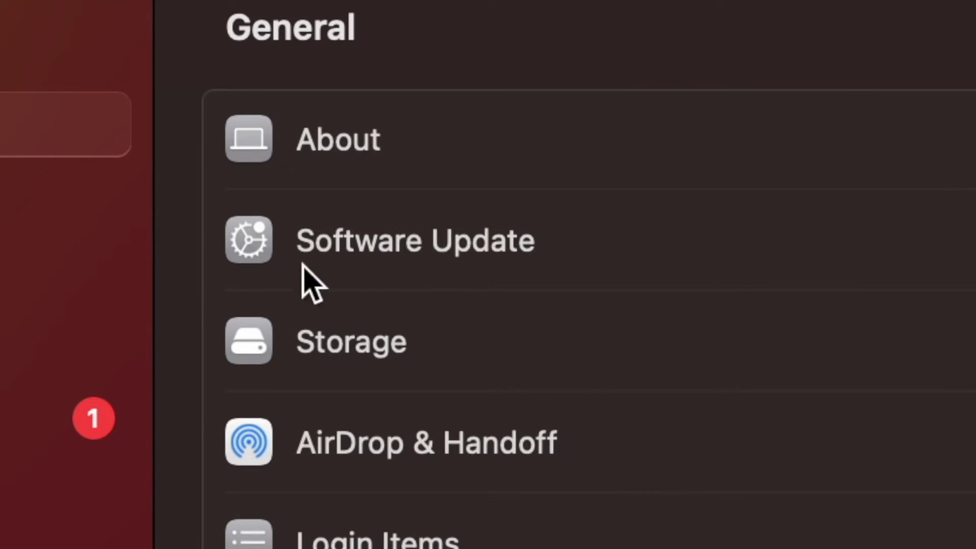
{"action": "left_click", "coordinate": [315, 244]}
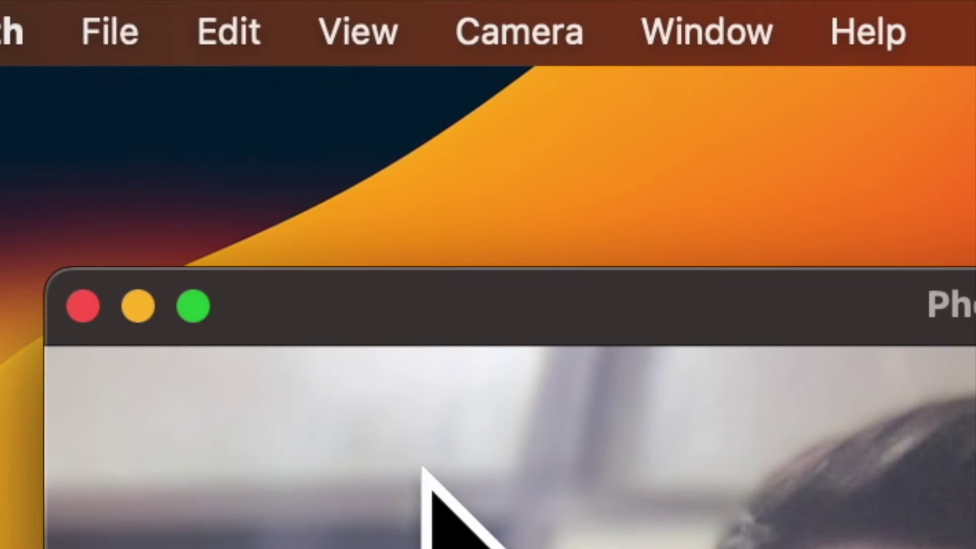
- Choose iPhone Camera from Photo Booth's Camera menu as the video source
{"action": "left_click", "coordinate": [525, 12]}
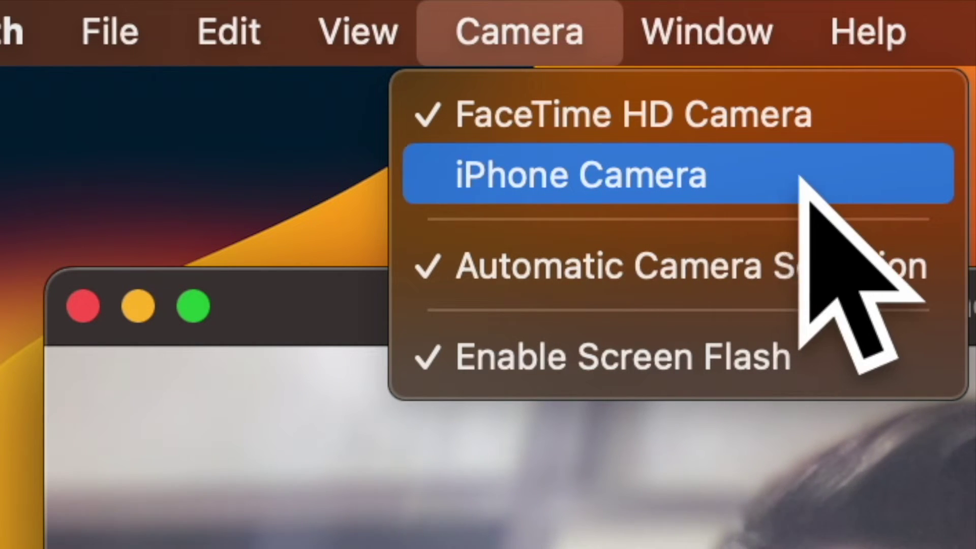
{"action": "left_click", "coordinate": [775, 178]}
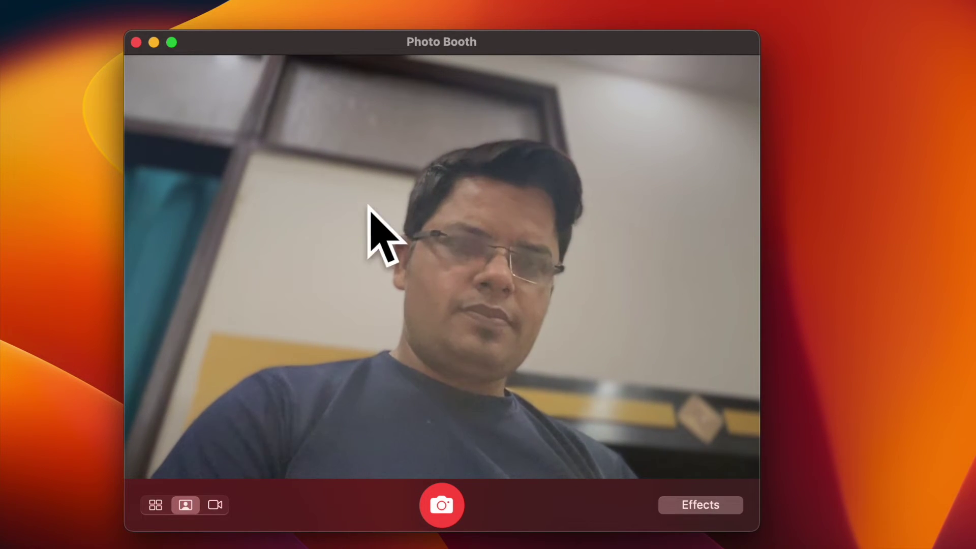
{"action": "left_click", "coordinate": [300, 1]}
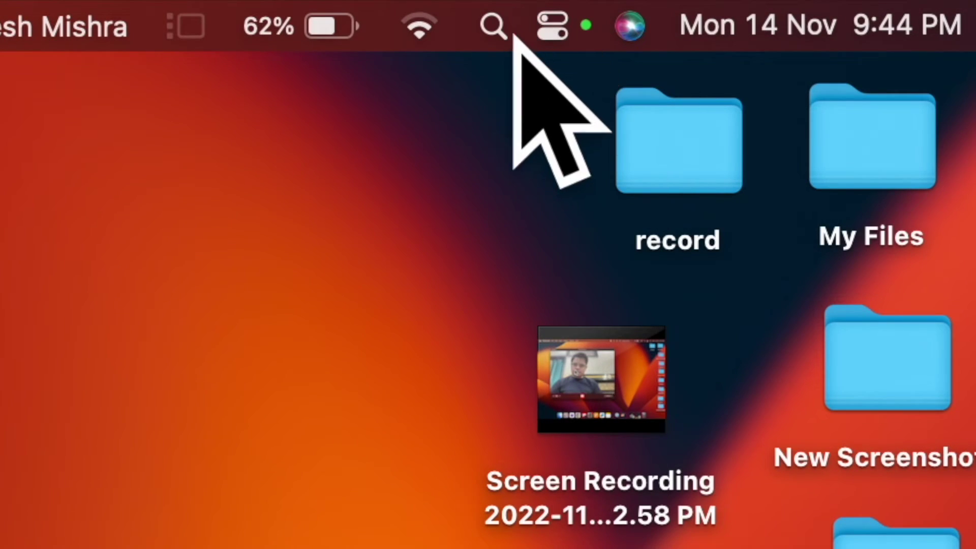
- Enable Centre Stage under Video Effects in Control Centre
{"action": "left_click", "coordinate": [553, 26]}
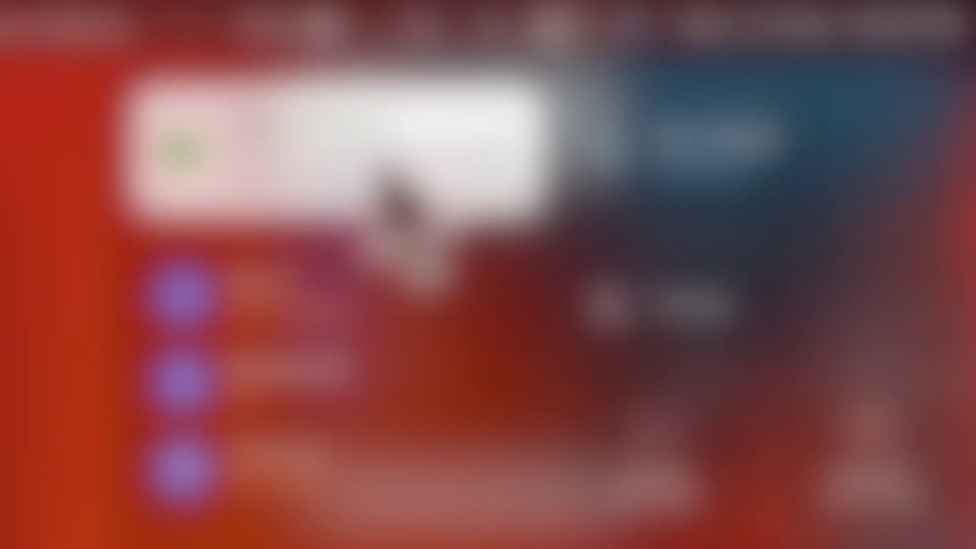
{"action": "left_click", "coordinate": [373, 145]}
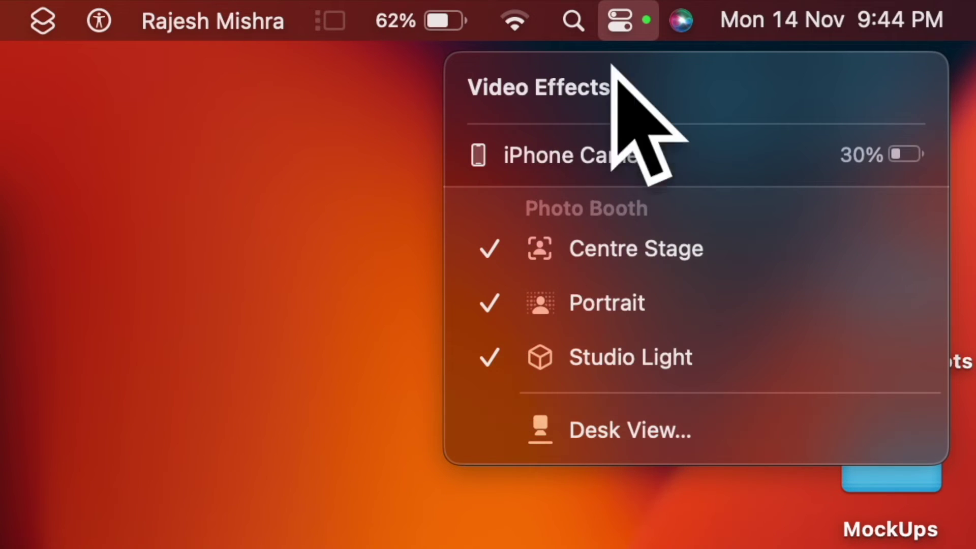
{"action": "left_click", "coordinate": [661, 248]}
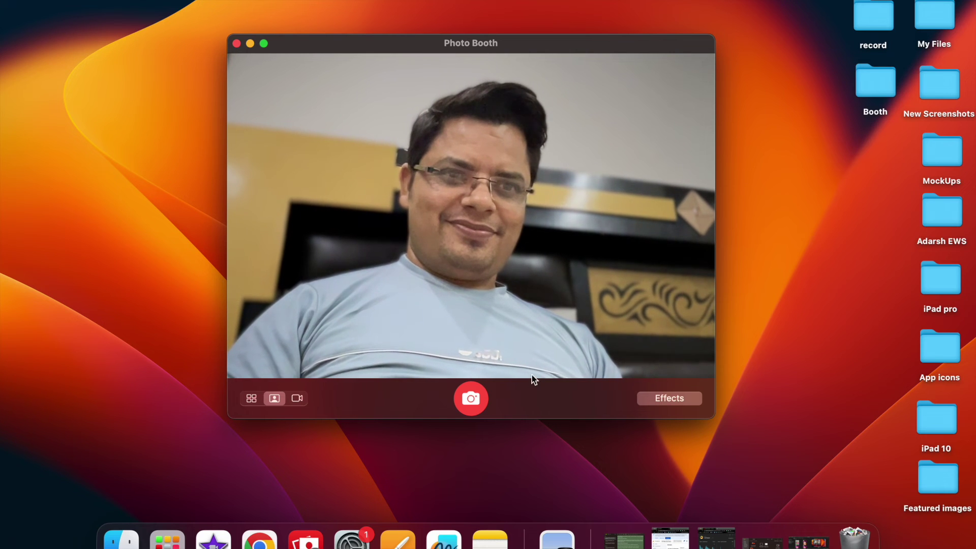
- Cycle through the effect pages, ending on the page with Sepia, Thermal Camera and X-Ray
{"action": "left_click", "coordinate": [663, 401]}
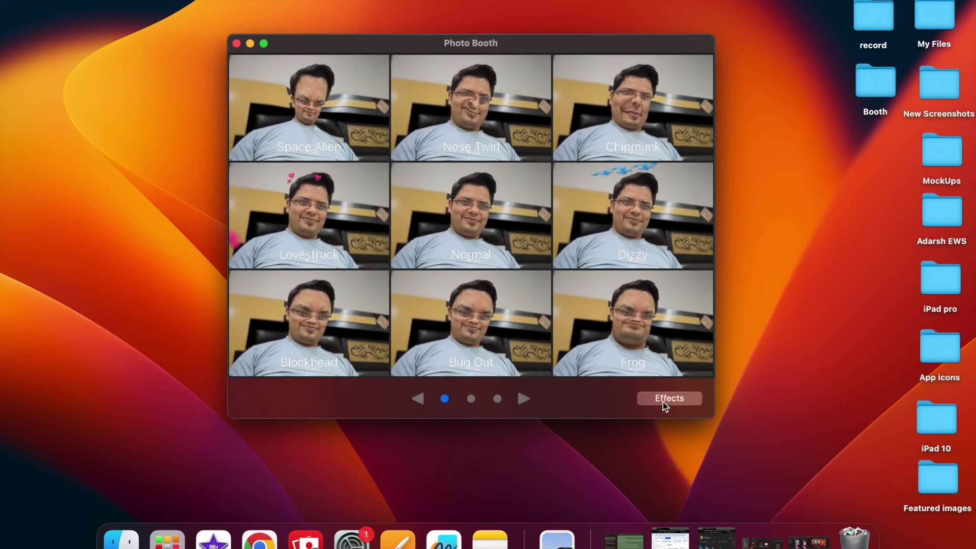
{"action": "left_click", "coordinate": [471, 399]}
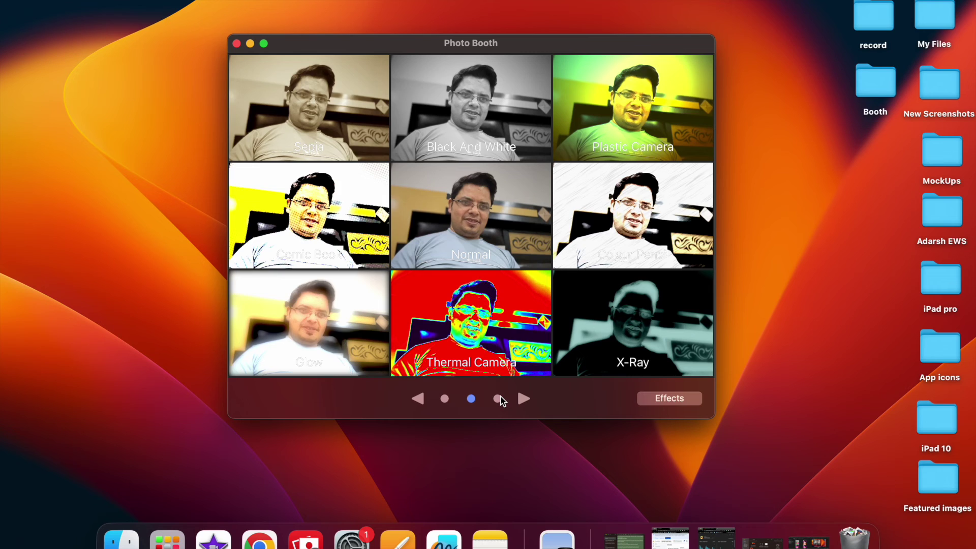
{"action": "left_click", "coordinate": [497, 399]}
{"action": "left_click", "coordinate": [523, 399]}
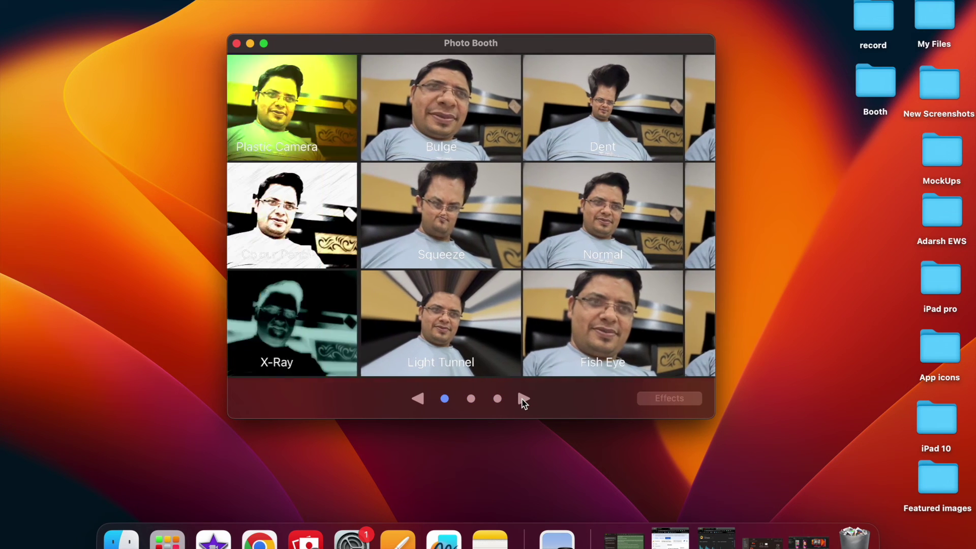
{"action": "left_click", "coordinate": [523, 399]}
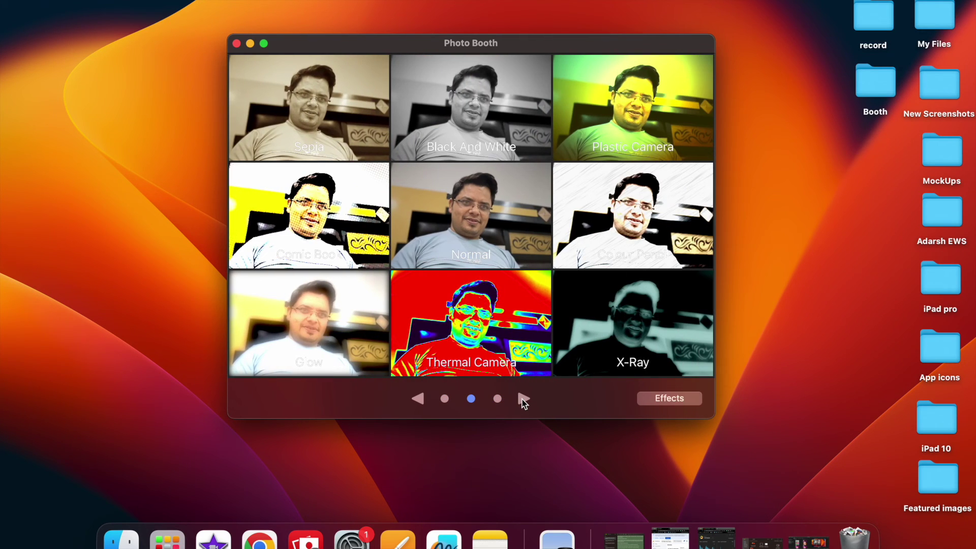
{"action": "left_click", "coordinate": [523, 399]}
{"action": "left_click", "coordinate": [523, 399]}
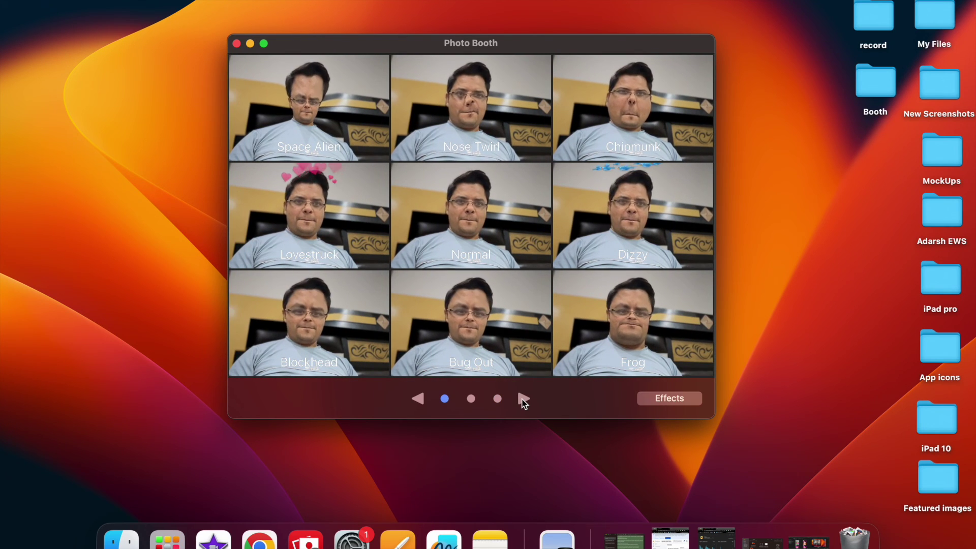
{"action": "left_click", "coordinate": [523, 399]}
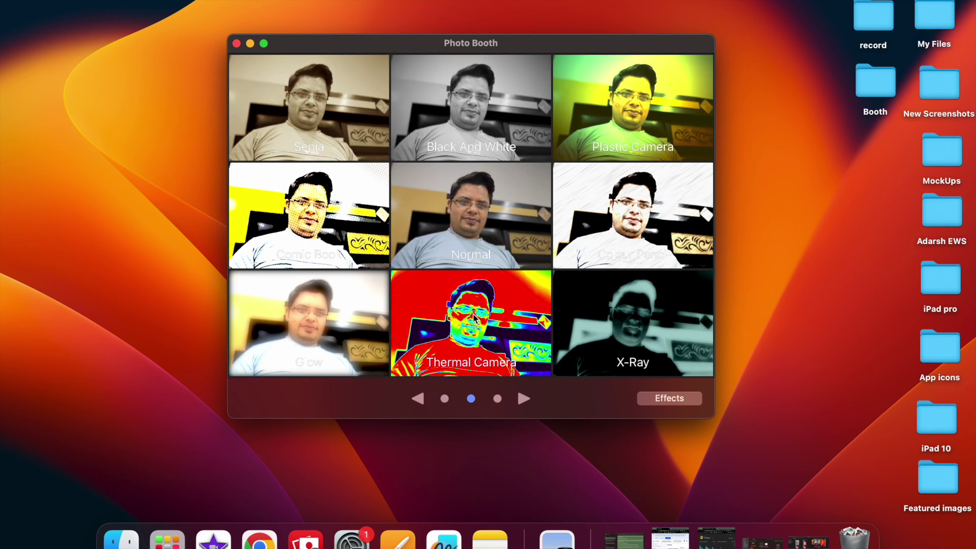